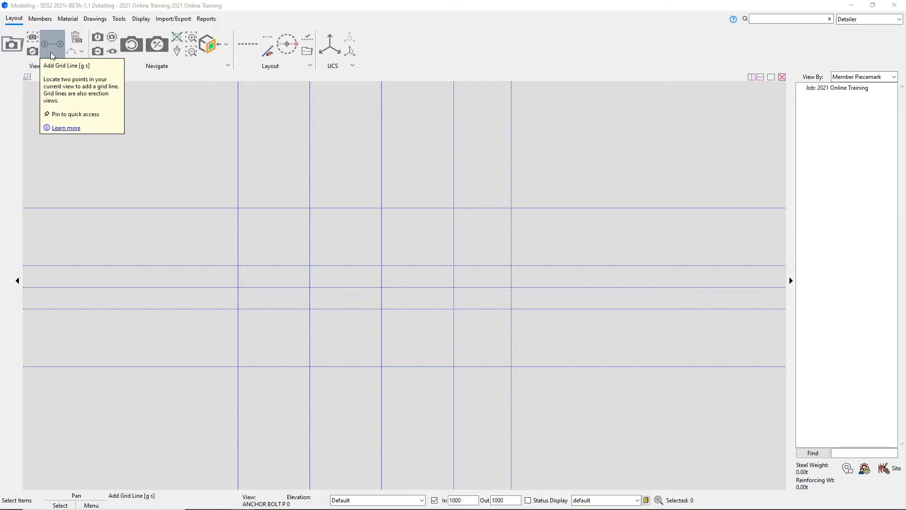
{"action": "left_click", "coordinate": [52, 51]}
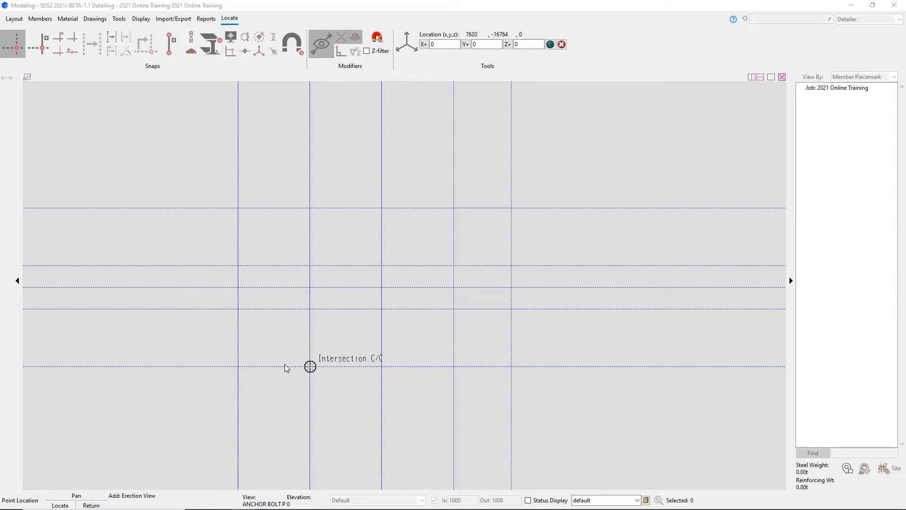
{"action": "left_click", "coordinate": [238, 366]}
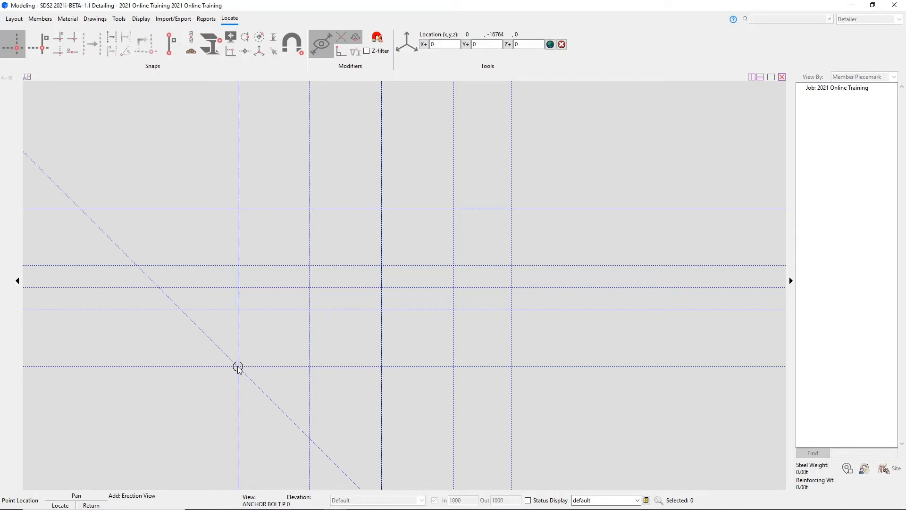
{"action": "left_click", "coordinate": [237, 366]}
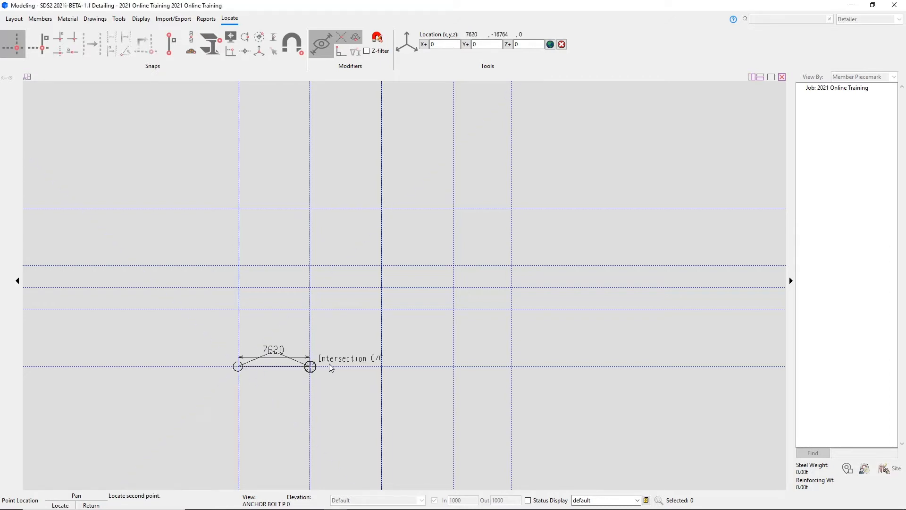
{"action": "left_click", "coordinate": [514, 366]}
{"action": "left_click", "coordinate": [54, 47]}
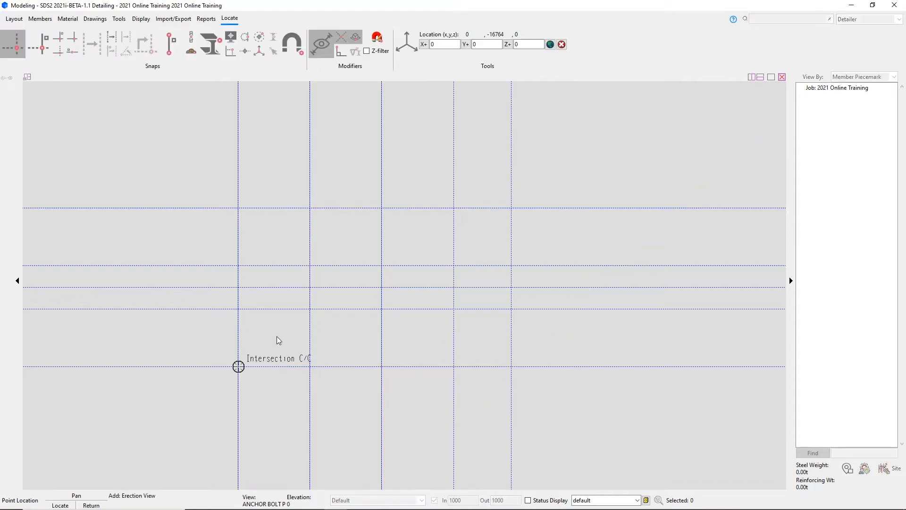
{"action": "left_click", "coordinate": [512, 367]}
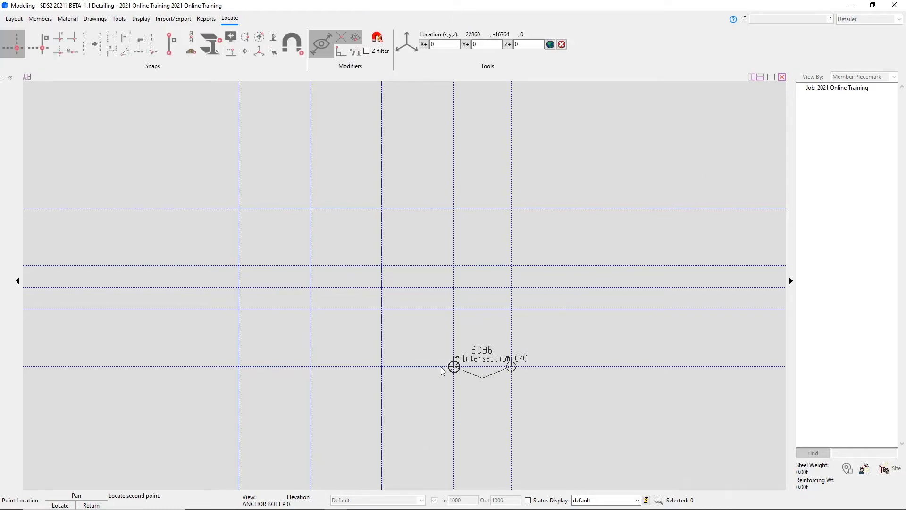
{"action": "left_click", "coordinate": [236, 369]}
Locate a new grid line along the lowest horizontal construction line, from the leftmost to the rightmost vertical construction line.
{"action": "left_click", "coordinate": [50, 44]}
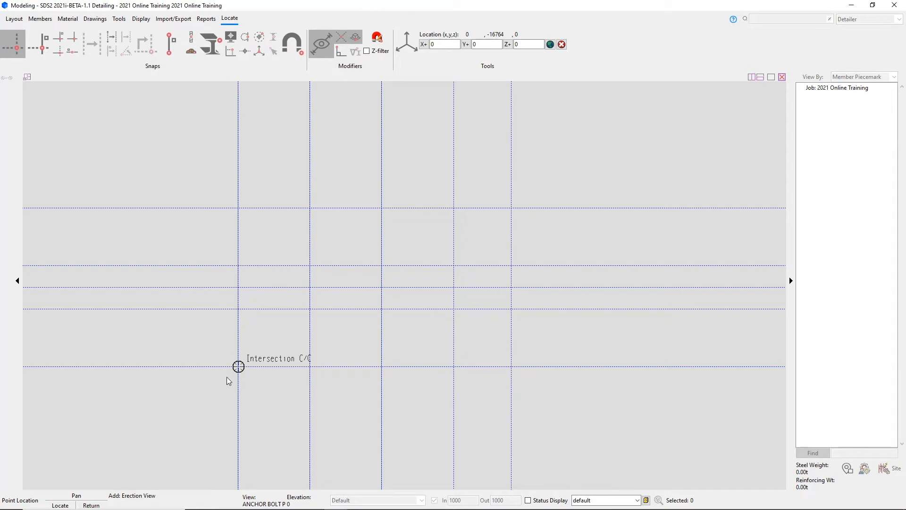
{"action": "left_click", "coordinate": [238, 367]}
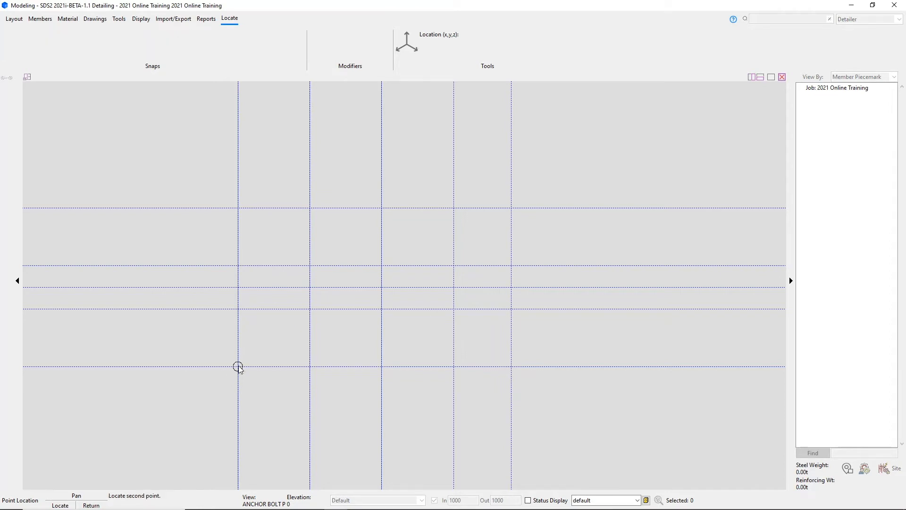
{"action": "left_click", "coordinate": [512, 367]}
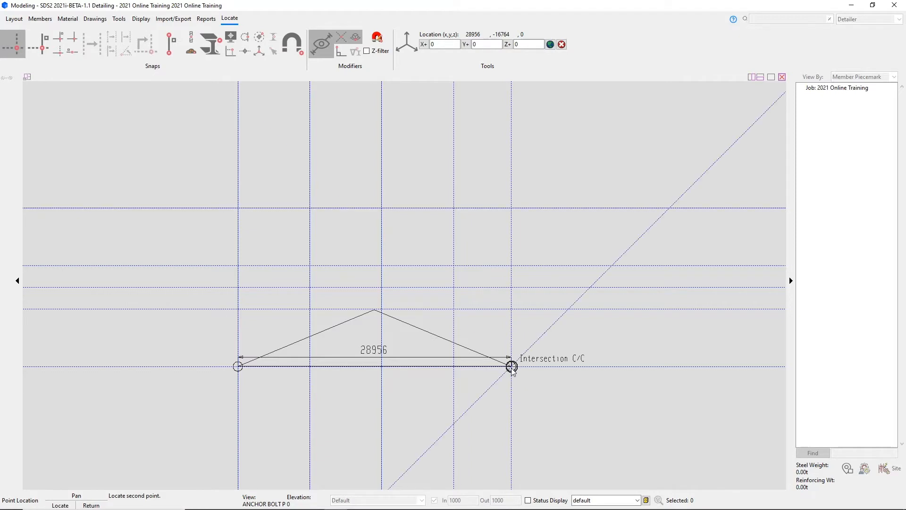
{"action": "left_click", "coordinate": [512, 366]}
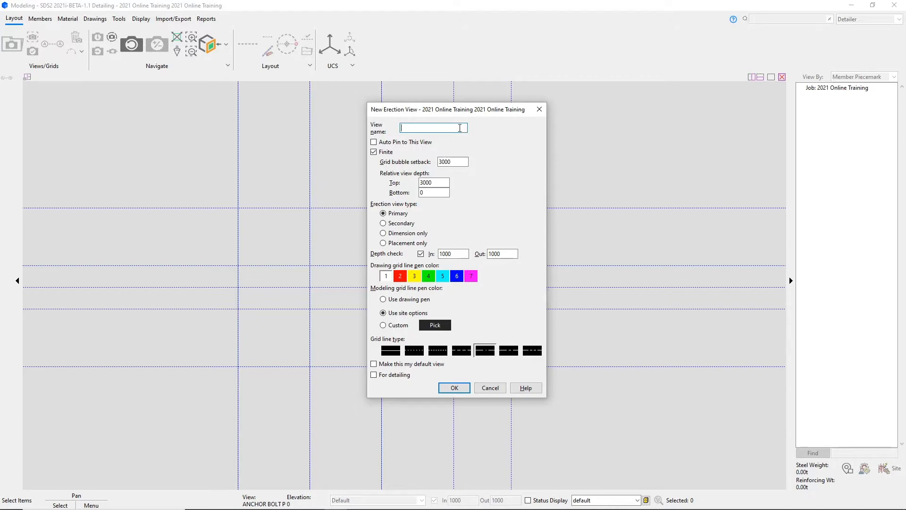
Name the new erection view 3, set its top relative depth to 8500, and create it for detailing.
{"action": "type", "text": "3"}
{"action": "key", "text": "Return"}
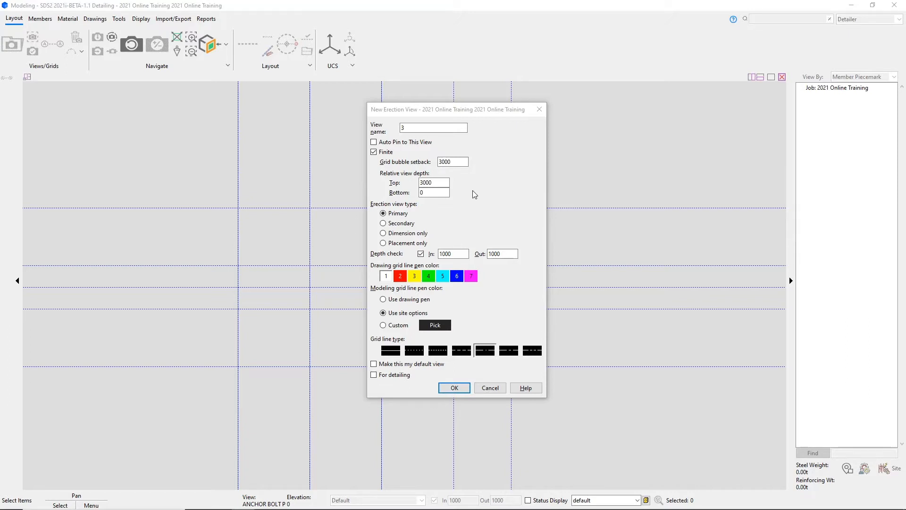
{"action": "double_click", "coordinate": [444, 184]}
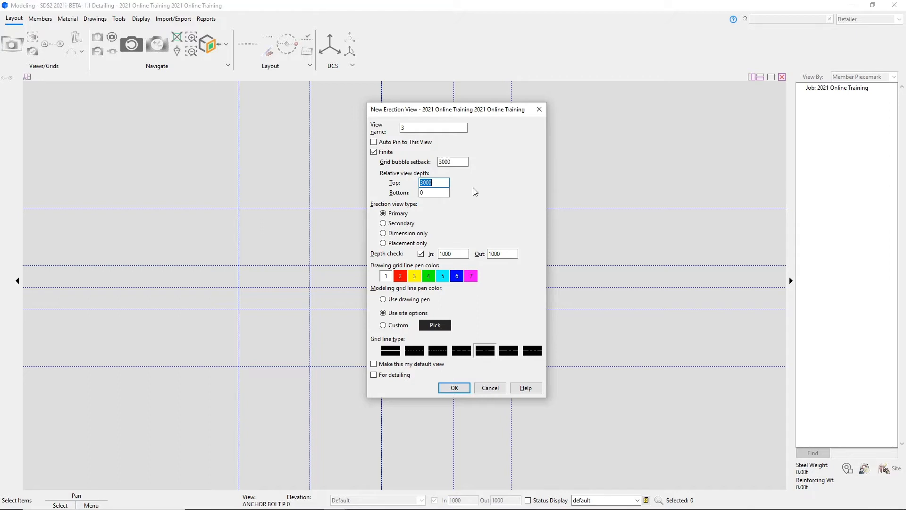
{"action": "type", "text": "8500"}
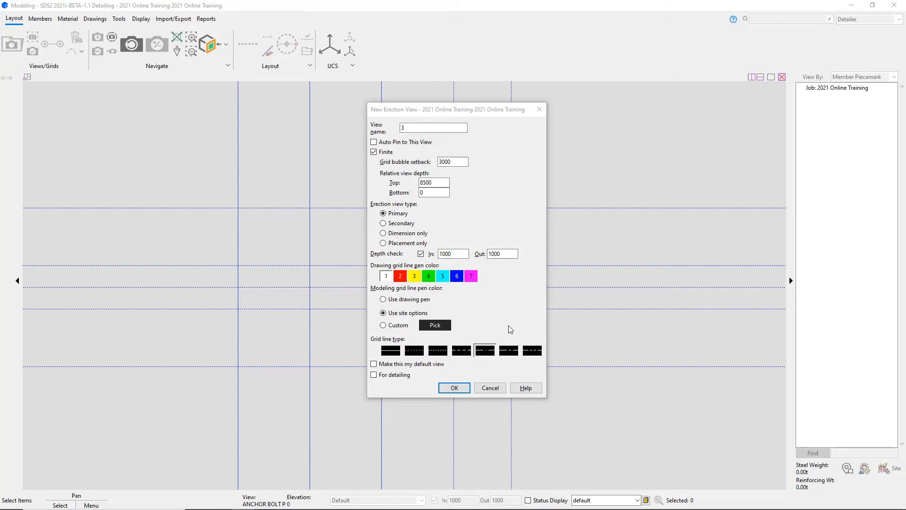
{"action": "left_click", "coordinate": [375, 376]}
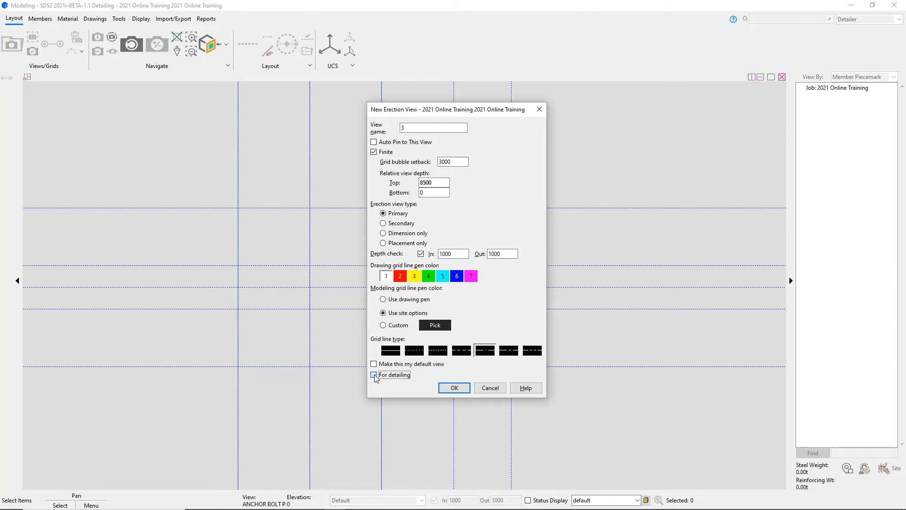
{"action": "left_click", "coordinate": [454, 388]}
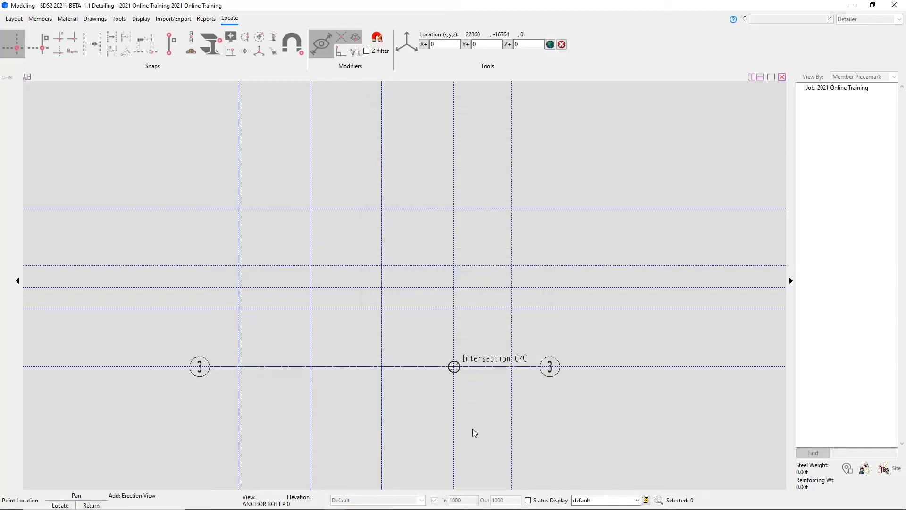
Add a grid line named 2.1 parallel to grid line 3 at a distance of 6096, marked for detailing.
{"action": "left_click", "coordinate": [321, 395]}
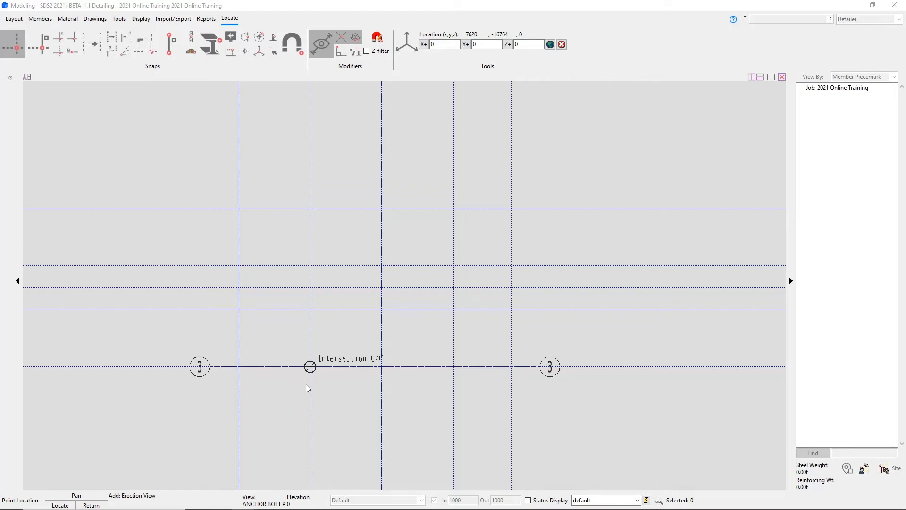
{"action": "left_click", "coordinate": [238, 309]}
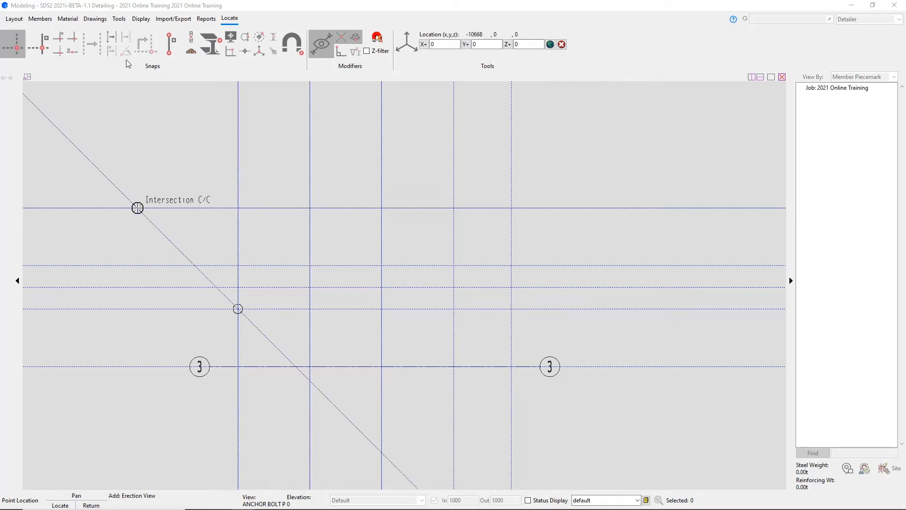
{"action": "left_click", "coordinate": [107, 43]}
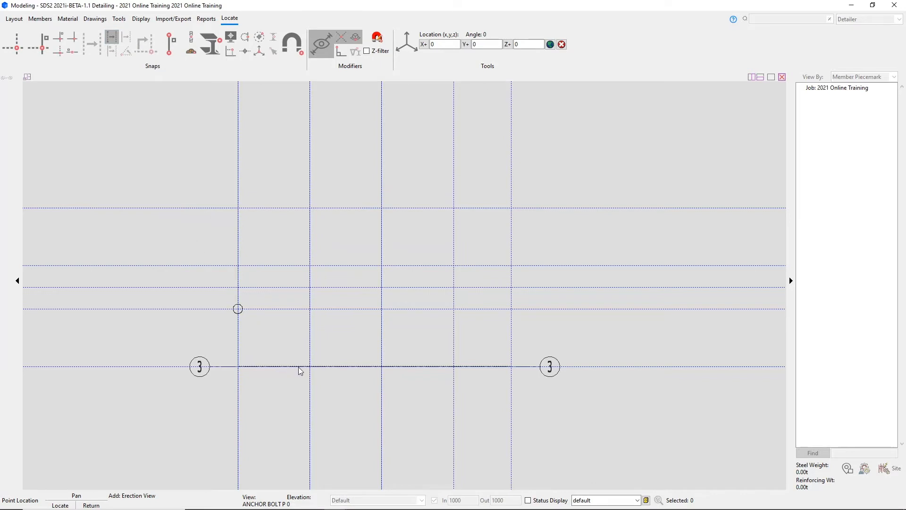
{"action": "left_click", "coordinate": [361, 366]}
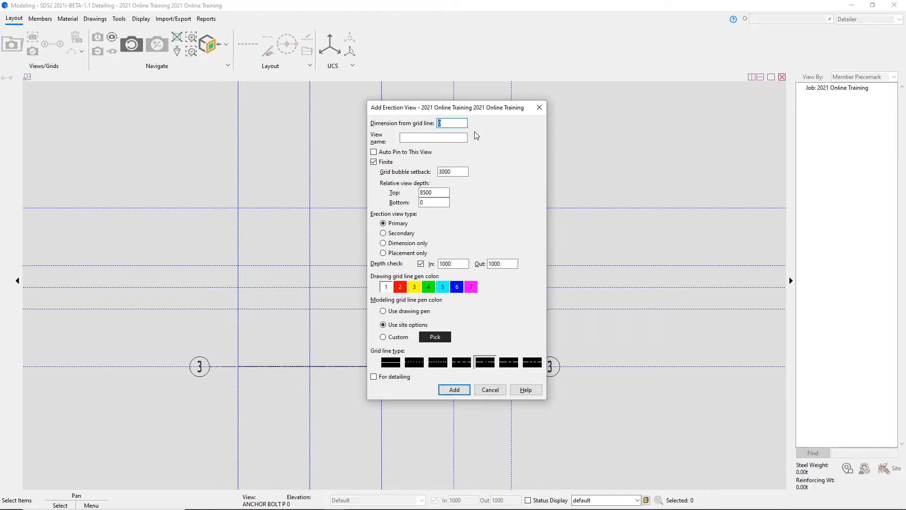
{"action": "type", "text": "6096"}
{"action": "key", "text": "Tab"}
{"action": "type", "text": "2."}
{"action": "left_click", "coordinate": [374, 376]}
{"action": "left_click", "coordinate": [457, 393]}
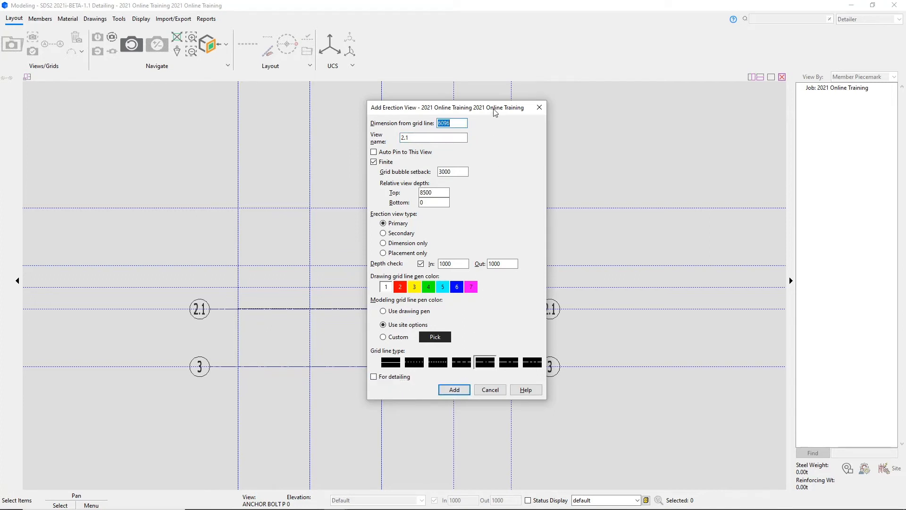
Add a parallel grid line named 2 at 2286 from grid line 2.1, marked for detailing.
{"action": "left_click_drag", "start_coordinate": [495, 113], "coordinate": [698, 111]}
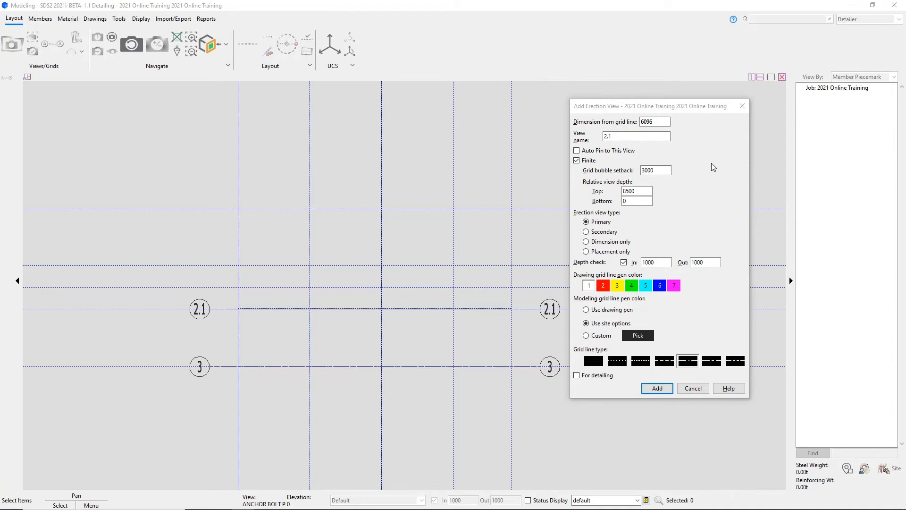
{"action": "left_click", "coordinate": [658, 122]}
{"action": "key", "text": "BackSpace"}
{"action": "key", "text": "BackSpace"}
{"action": "key", "text": "BackSpace"}
{"action": "key", "text": "BackSpace"}
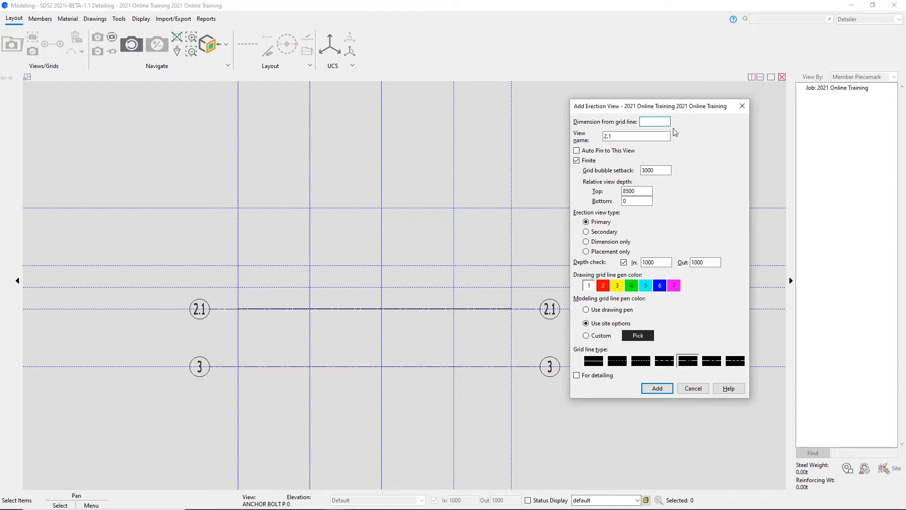
{"action": "type", "text": "2286"}
{"action": "left_click", "coordinate": [652, 135]}
{"action": "type", "text": "2"}
{"action": "left_click", "coordinate": [576, 376]}
{"action": "left_click", "coordinate": [656, 389]}
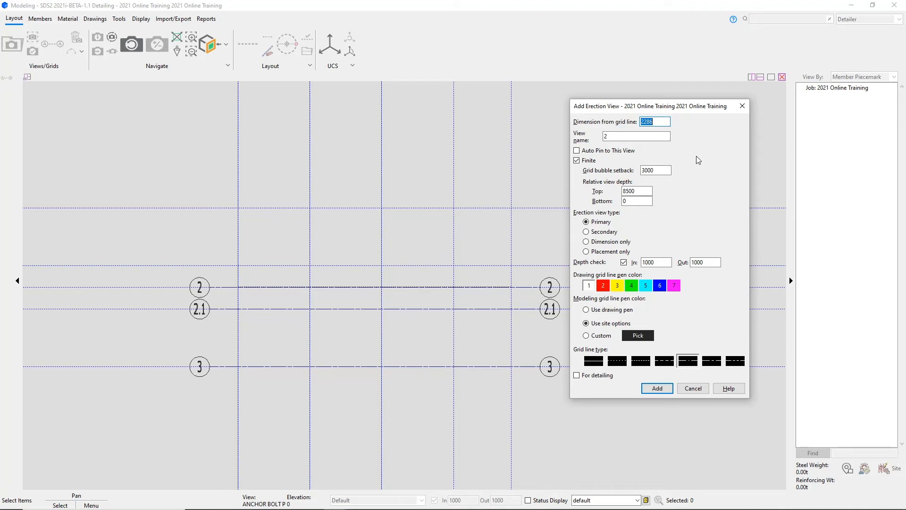
Add a parallel grid line named 1.9 at 2286 from grid line 2, marked for detailing.
{"action": "key", "text": "Tab"}
{"action": "type", "text": "1.9"}
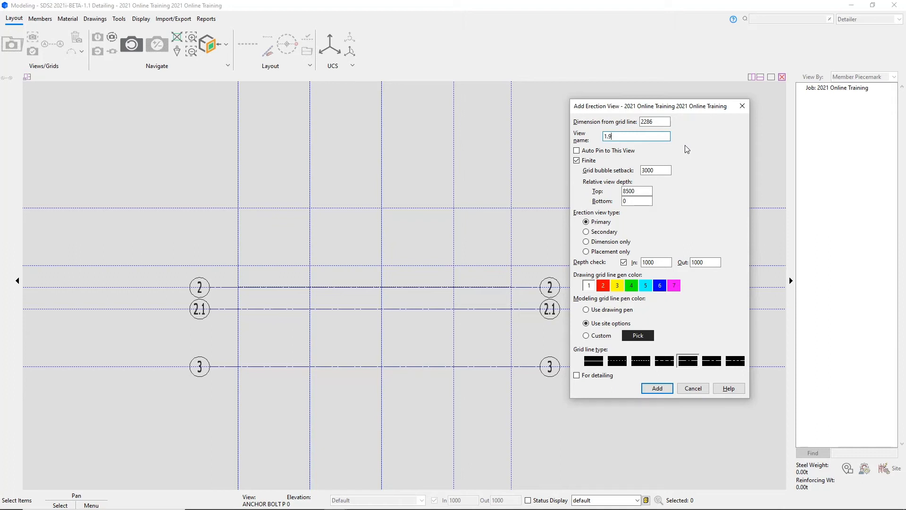
{"action": "left_click", "coordinate": [583, 378]}
{"action": "left_click", "coordinate": [664, 389]}
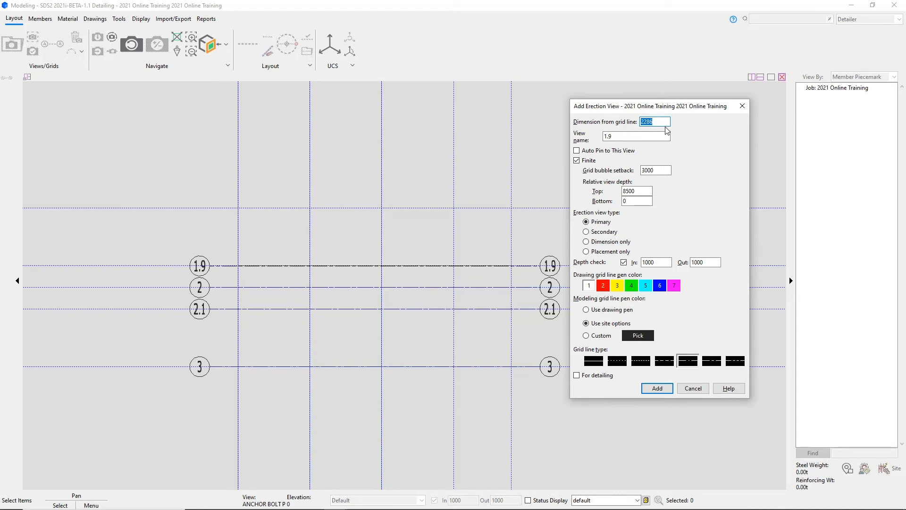
Add a parallel grid line named 1 at 6096 from grid line 1.9, marked for detailing, and finish the series.
{"action": "type", "text": "6096"}
{"action": "key", "text": "Tab"}
{"action": "type", "text": "1"}
{"action": "left_click", "coordinate": [582, 377]}
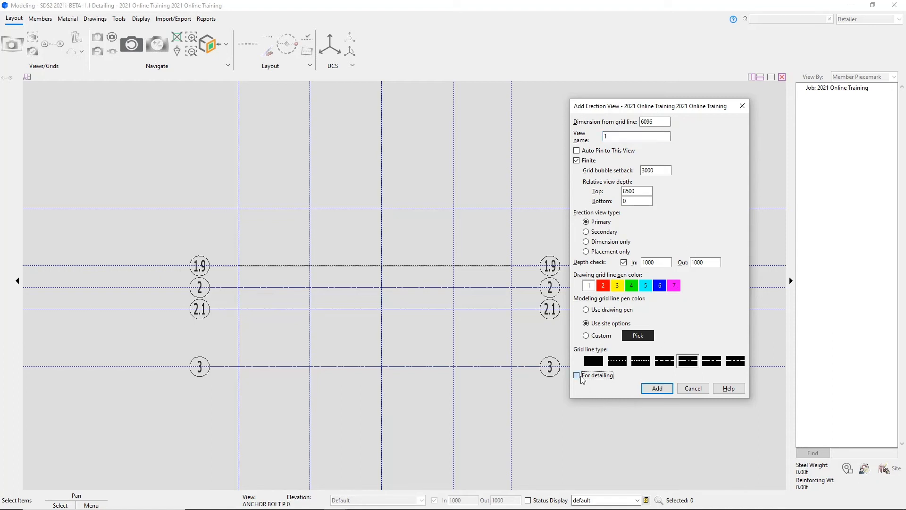
{"action": "left_click", "coordinate": [657, 388]}
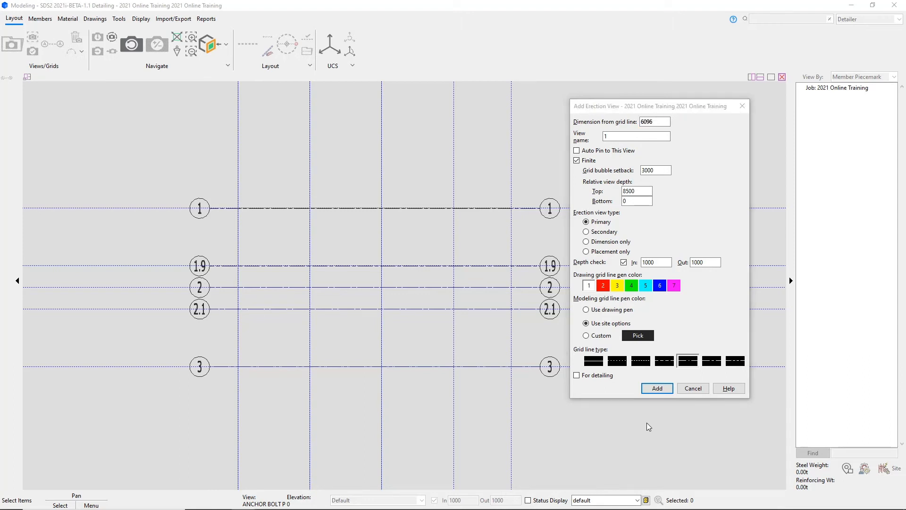
{"action": "left_click", "coordinate": [692, 388]}
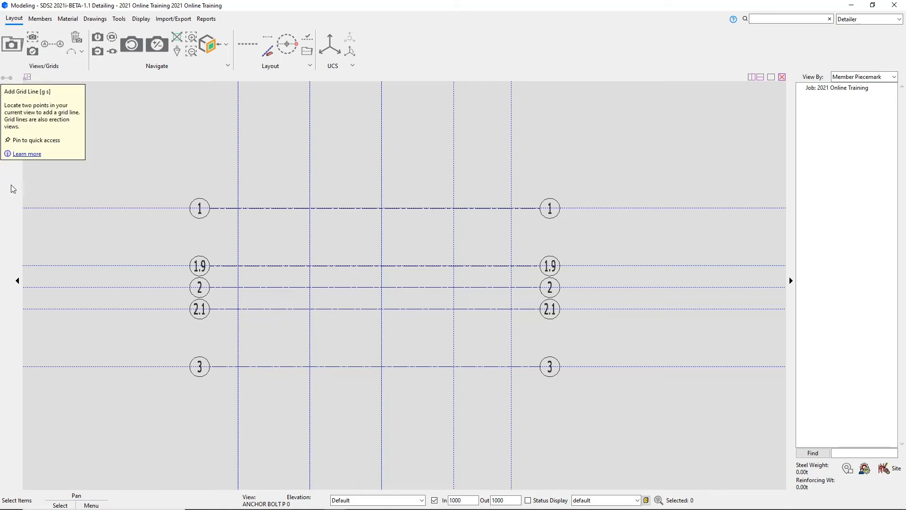
Locate a new grid line along the leftmost vertical construction line, from grid line 3 up to grid line 1.
{"action": "left_click", "coordinate": [6, 79]}
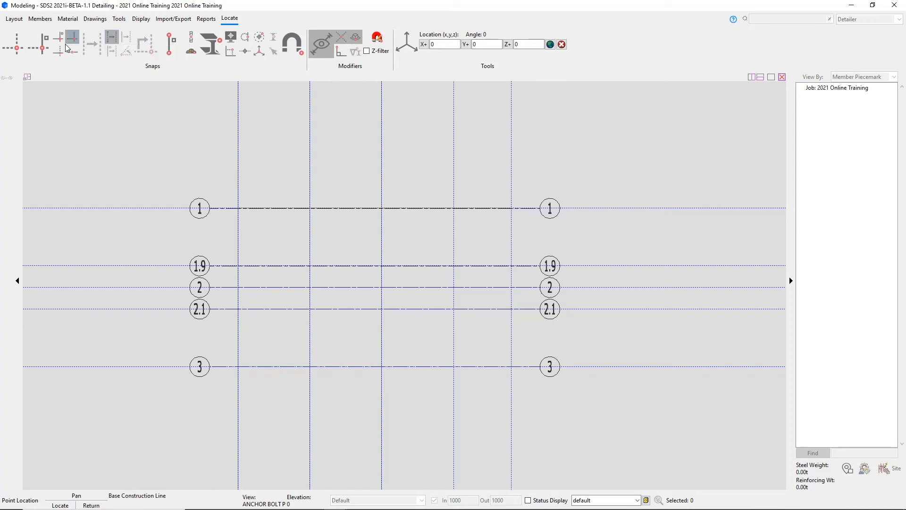
{"action": "left_click", "coordinate": [16, 52]}
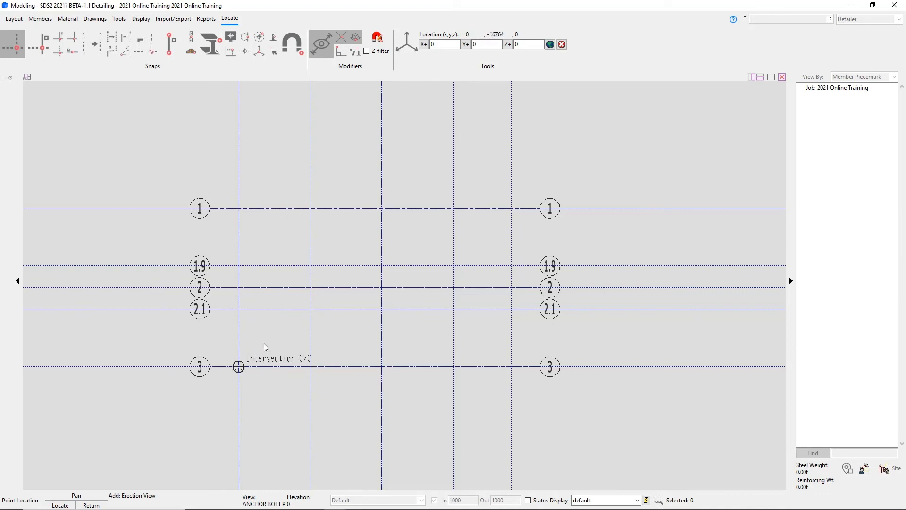
{"action": "left_click", "coordinate": [239, 366]}
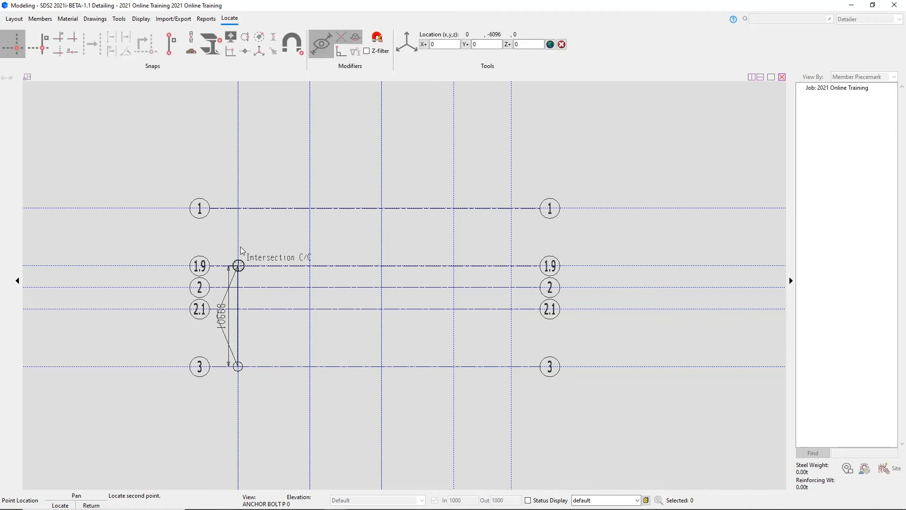
{"action": "left_click", "coordinate": [240, 209]}
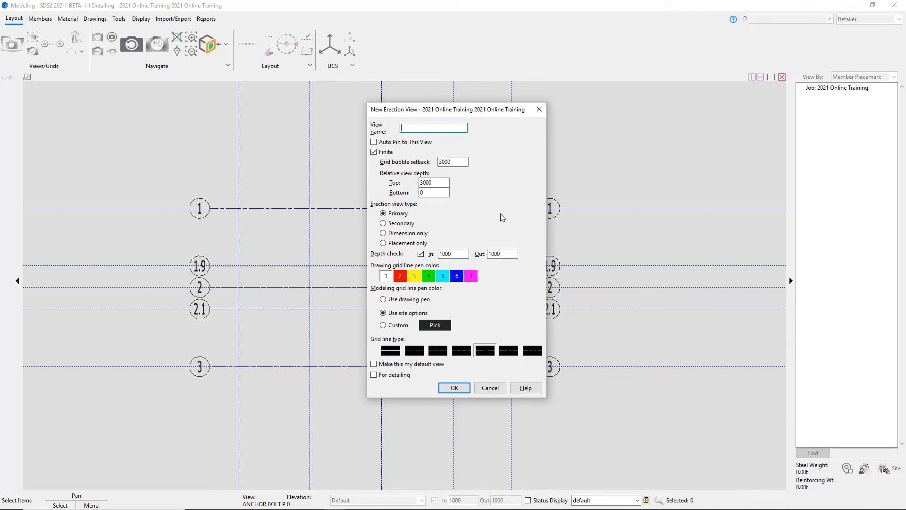
Name the vertical erection view A, set its top relative depth to 8500, and create it for detailing.
{"action": "type", "text": "A"}
{"action": "double_click", "coordinate": [444, 182]}
{"action": "type", "text": "8500"}
{"action": "left_click", "coordinate": [387, 380]}
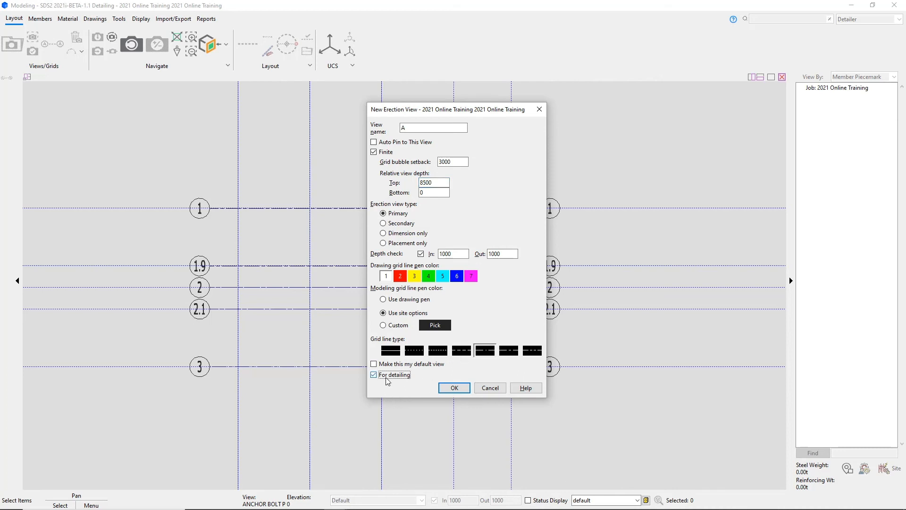
{"action": "left_click", "coordinate": [445, 388]}
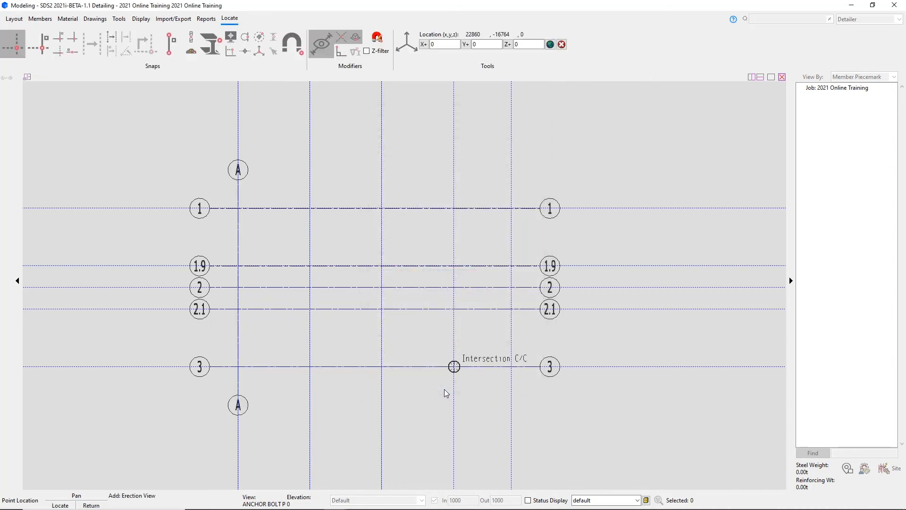
Locate the direction for further parallel grid lines at the intersection on grid line 3, three bays from grid line A, and align it parallel to grid line A.
{"action": "left_click", "coordinate": [443, 390]}
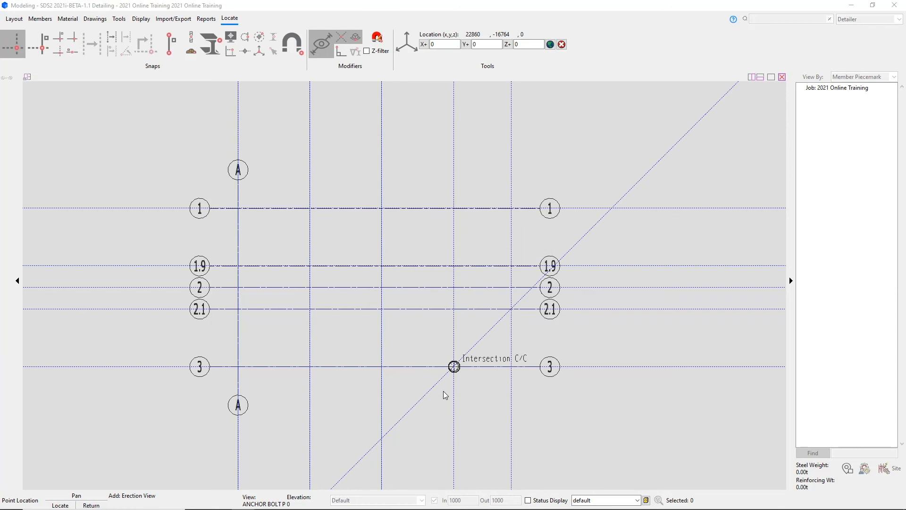
{"action": "left_click", "coordinate": [112, 40]}
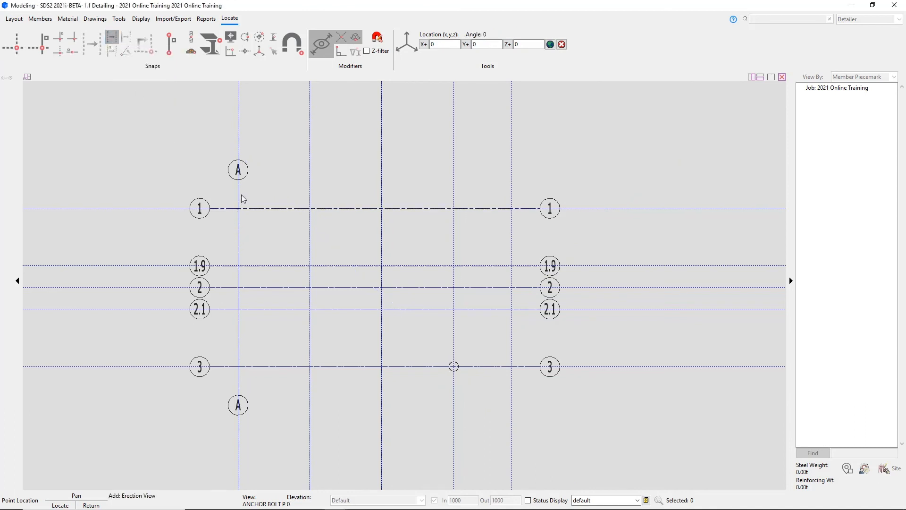
{"action": "left_click", "coordinate": [238, 233]}
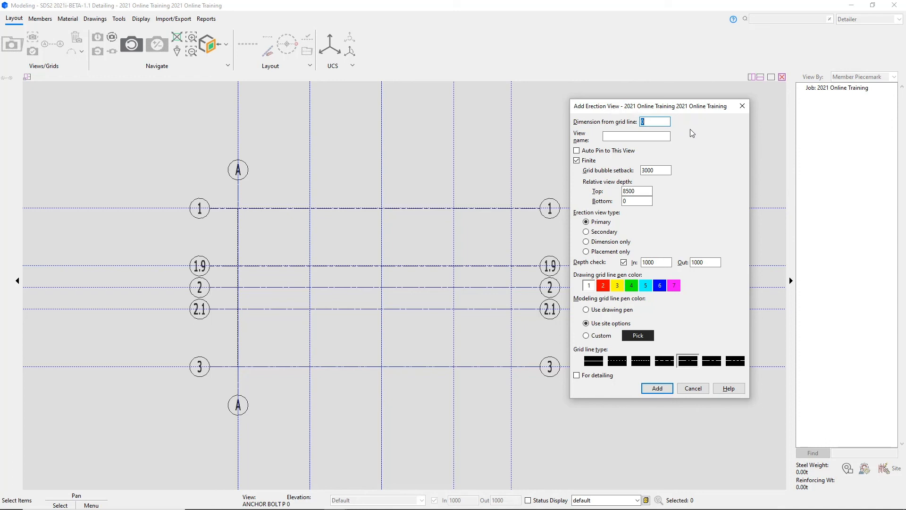
Add a parallel grid line named B at 7620 from grid line A, marked for detailing.
{"action": "type", "text": "762"}
{"action": "left_click", "coordinate": [650, 137]}
{"action": "type", "text": "B"}
{"action": "left_click", "coordinate": [577, 376]}
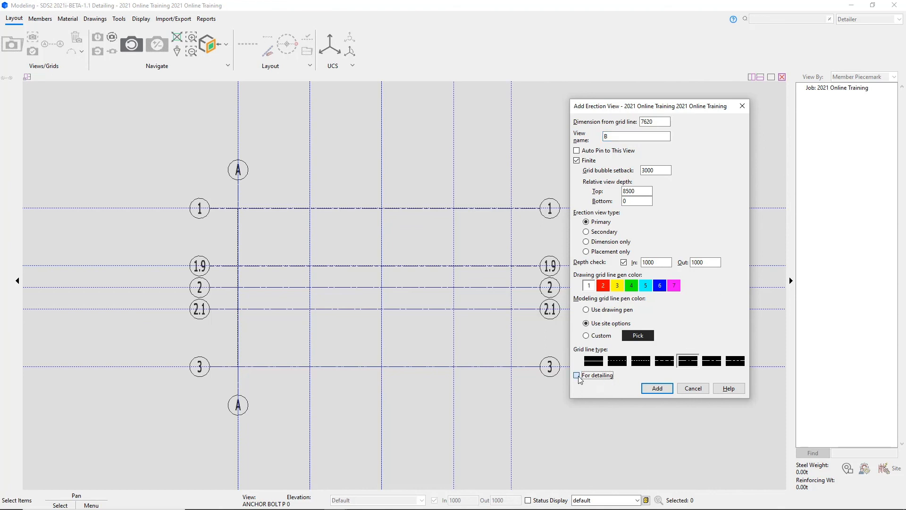
{"action": "left_click", "coordinate": [650, 391]}
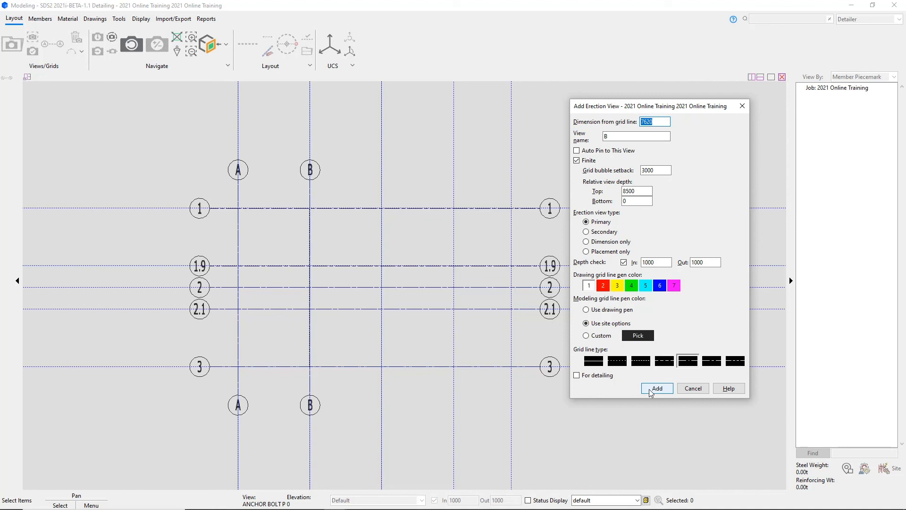
Add a parallel grid line named C at the same 7620 spacing from grid line B, marked for detailing.
{"action": "double_click", "coordinate": [621, 137]}
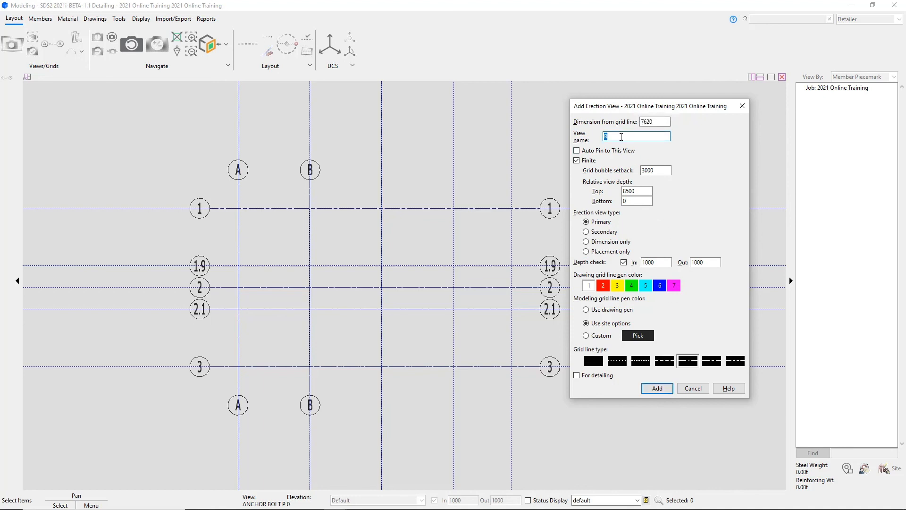
{"action": "type", "text": "C"}
{"action": "left_click", "coordinate": [590, 377]}
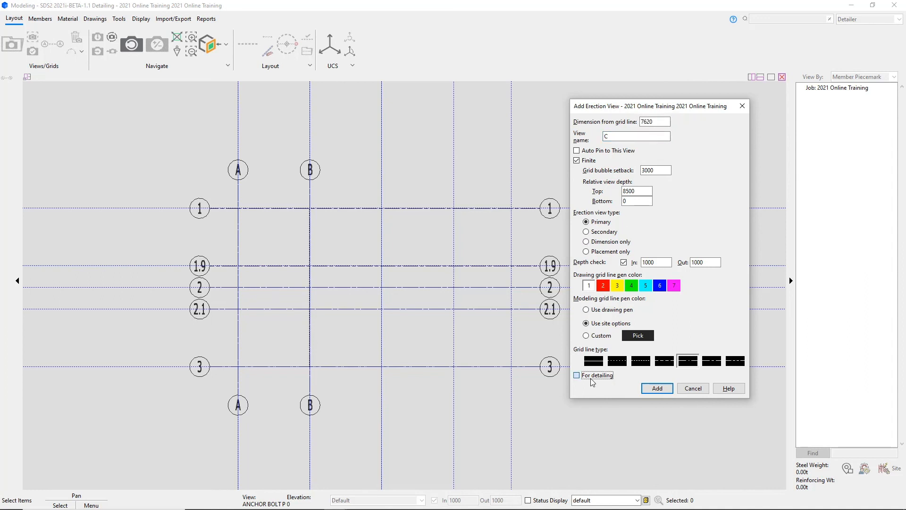
{"action": "left_click", "coordinate": [657, 387]}
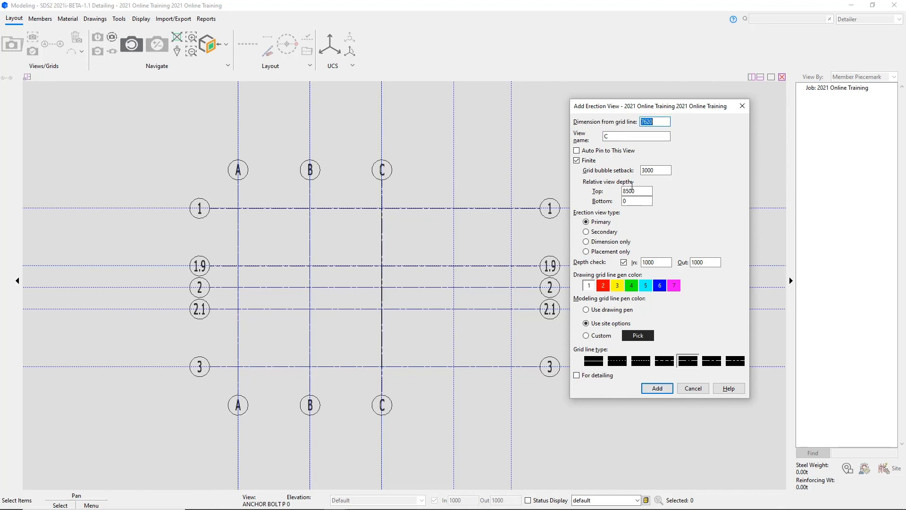
Add a parallel grid line named D at the same 7620 spacing from grid line C, marked for detailing.
{"action": "double_click", "coordinate": [616, 134]}
{"action": "type", "text": "D"}
{"action": "left_click", "coordinate": [589, 375]}
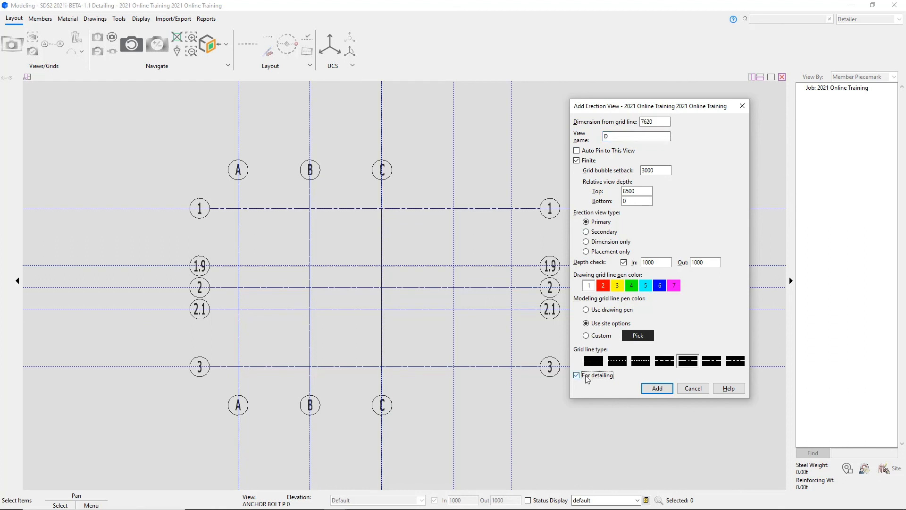
{"action": "left_click", "coordinate": [657, 388]}
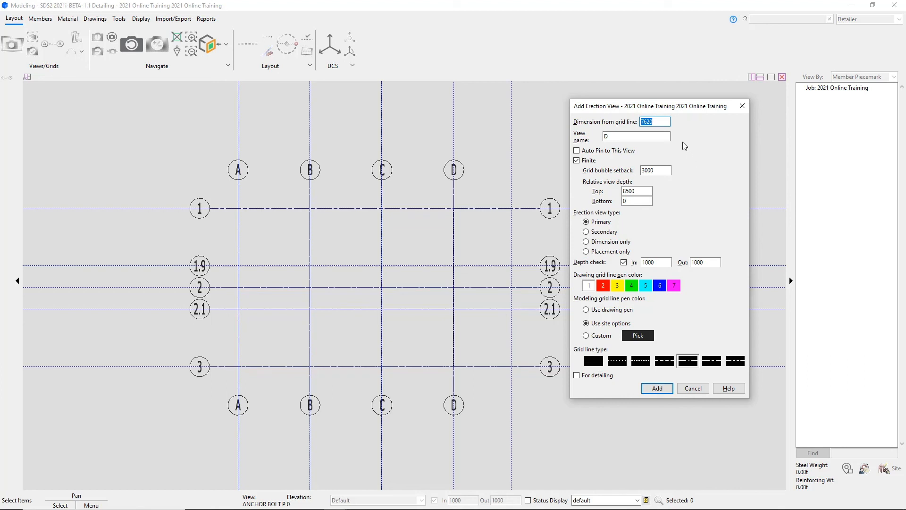
Add a parallel grid line named E at 6096 from grid line D.
{"action": "type", "text": "6096"}
{"action": "double_click", "coordinate": [640, 136]}
{"action": "type", "text": "E"}
{"action": "left_click", "coordinate": [664, 390]}
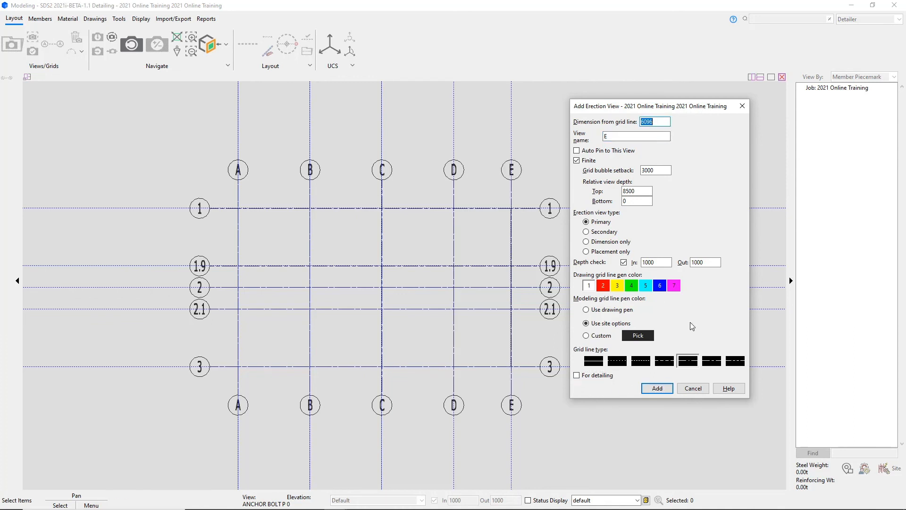